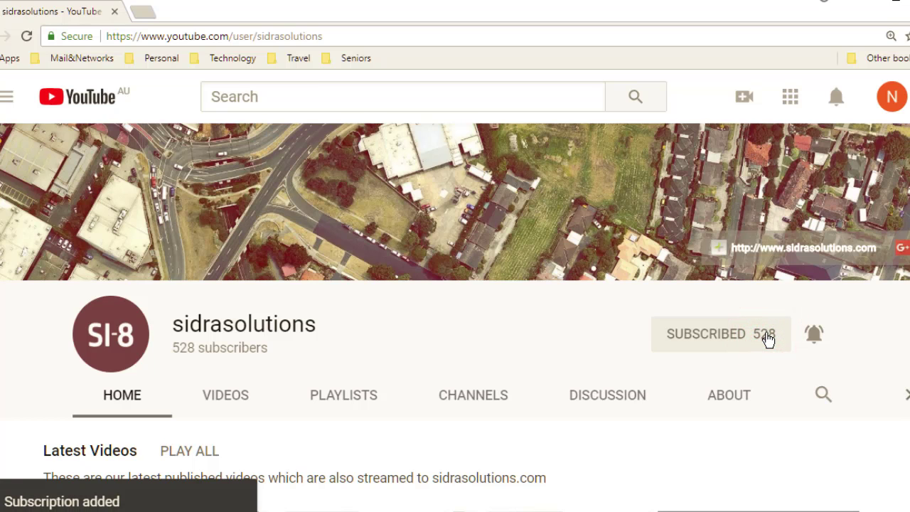
Step: Set the sidrasolutions YouTube channel's notification bell to All notifications
{"action": "left_click", "coordinate": [815, 338]}
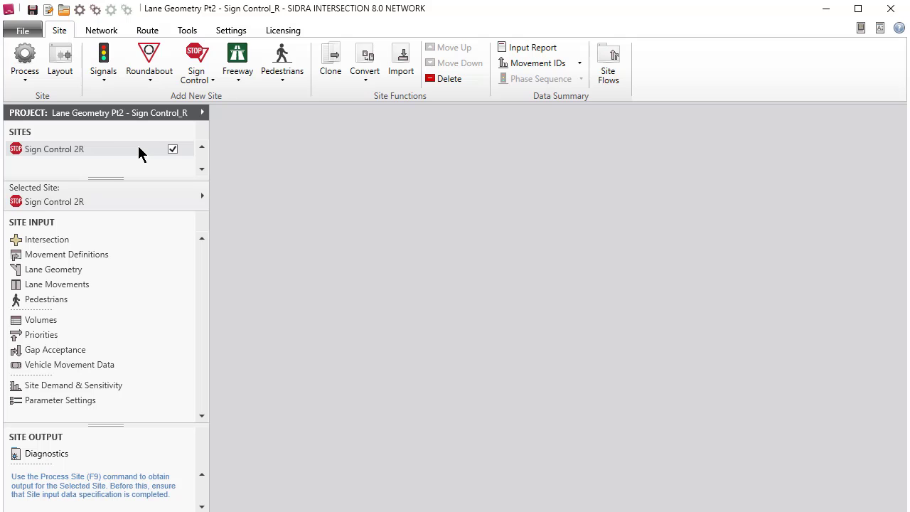
Step: Rename site Sign Control 2R to 'Sign Control 3R', save the project, and display its layout
{"action": "left_click", "coordinate": [139, 152]}
{"action": "right_click", "coordinate": [139, 153]}
{"action": "left_click", "coordinate": [142, 241]}
{"action": "type", "text": "Sign Control 3"}
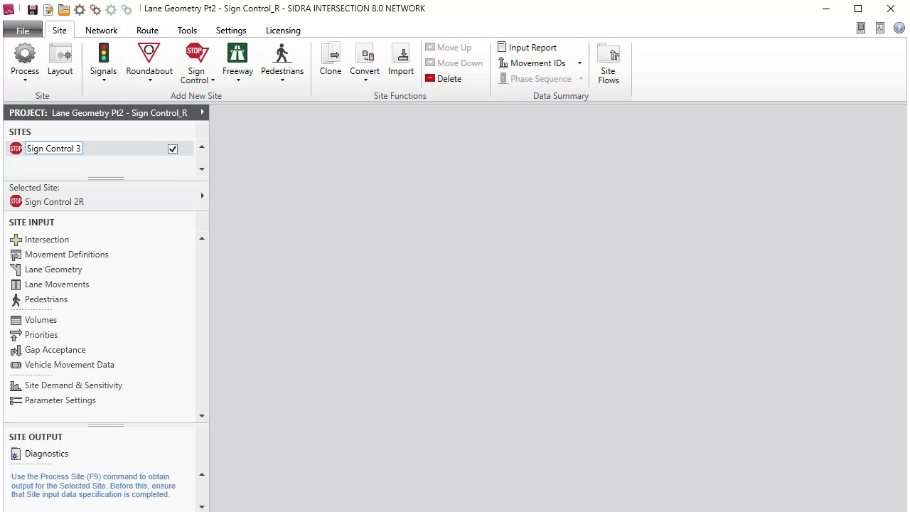
{"action": "type", "text": "R"}
{"action": "key", "text": "Return"}
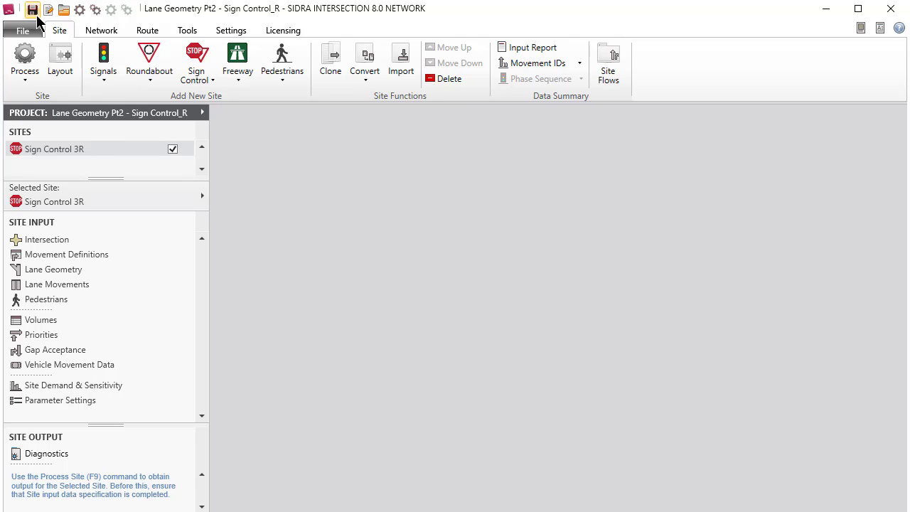
{"action": "left_click", "coordinate": [37, 15]}
{"action": "left_click", "coordinate": [60, 63]}
{"action": "left_click", "coordinate": [64, 79]}
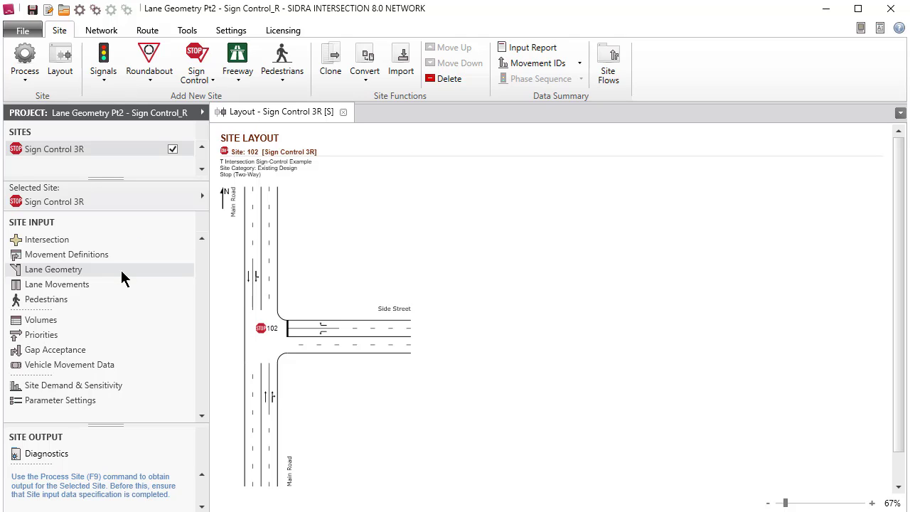
Step: Open Lane Geometry for Sign Control 3R with the Layout drawing panel shown
{"action": "left_click", "coordinate": [121, 271]}
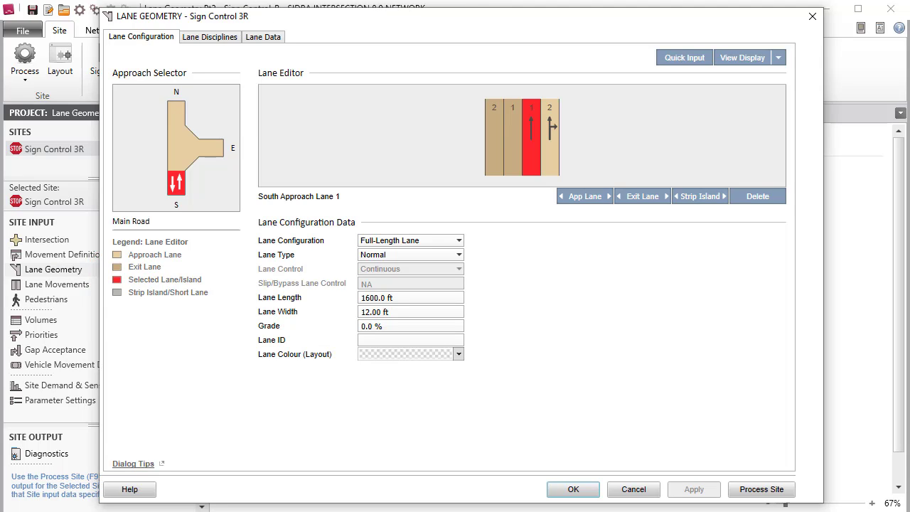
{"action": "left_click", "coordinate": [744, 61]}
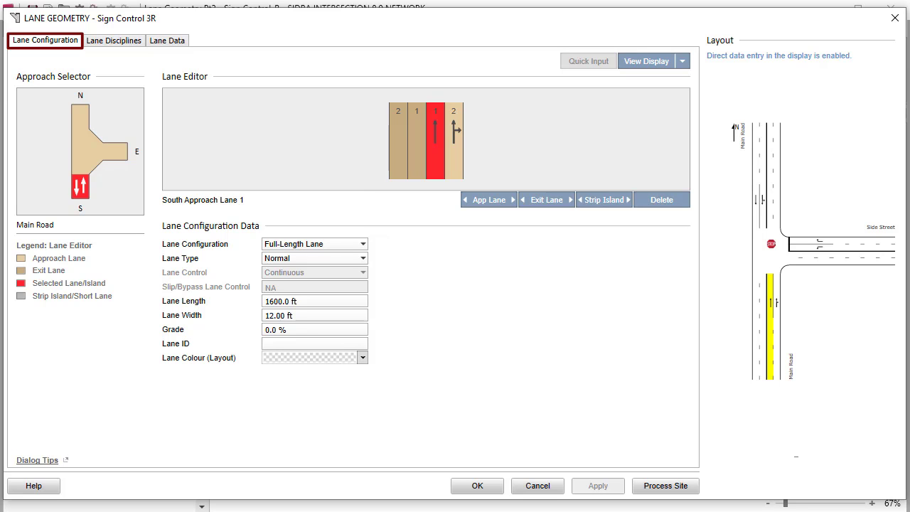
Step: Change north approach lane 1 to a Short Lane with 250 ft length
{"action": "left_click", "coordinate": [79, 116]}
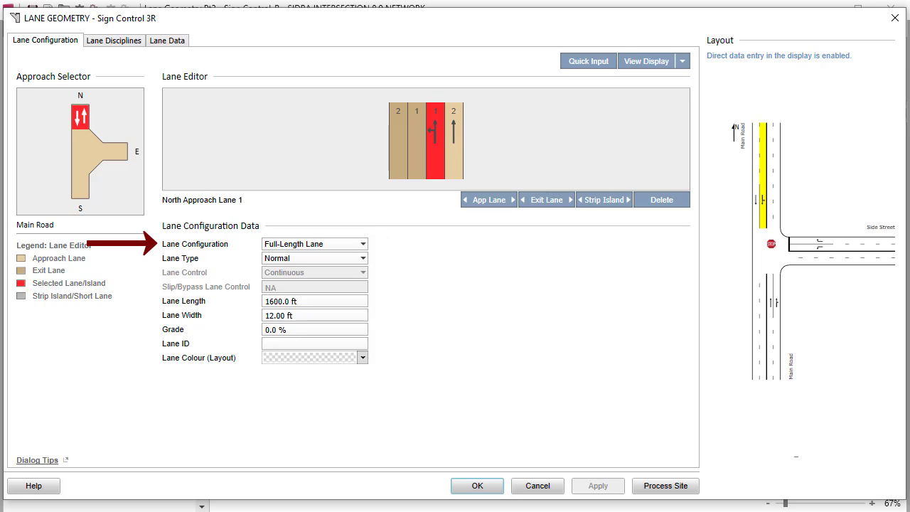
{"action": "left_click", "coordinate": [363, 245]}
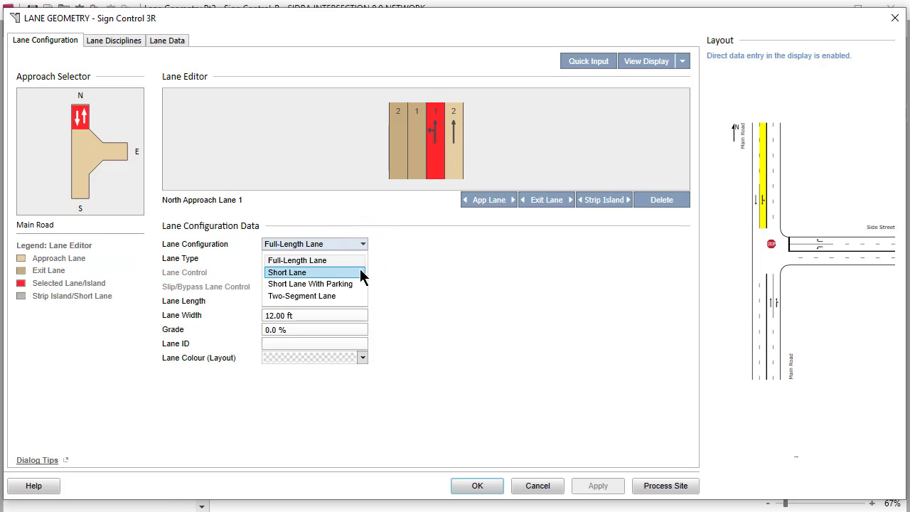
{"action": "left_click", "coordinate": [361, 272]}
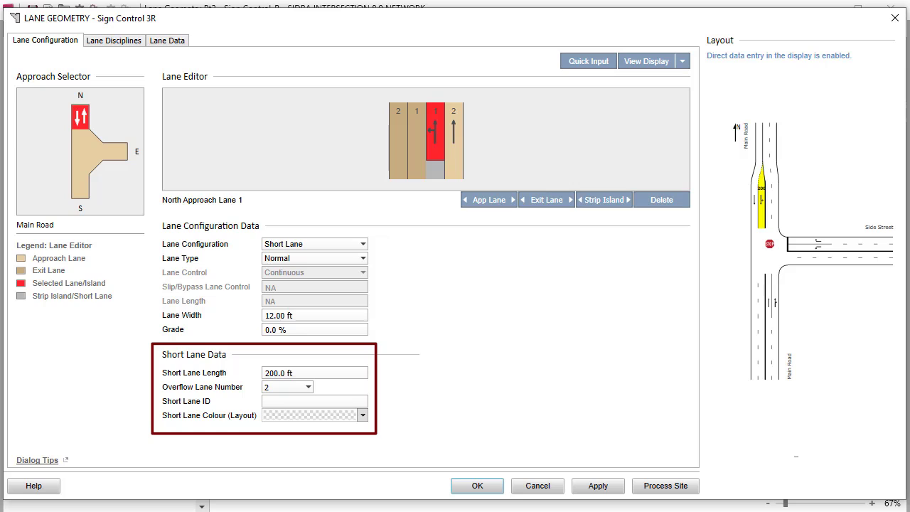
{"action": "left_click", "coordinate": [315, 372]}
{"action": "type", "text": "250"}
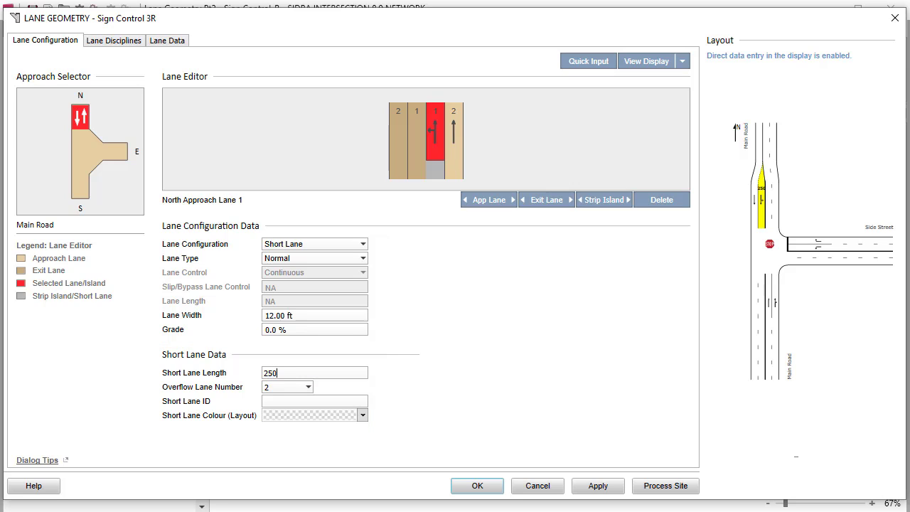
{"action": "key", "text": "Return"}
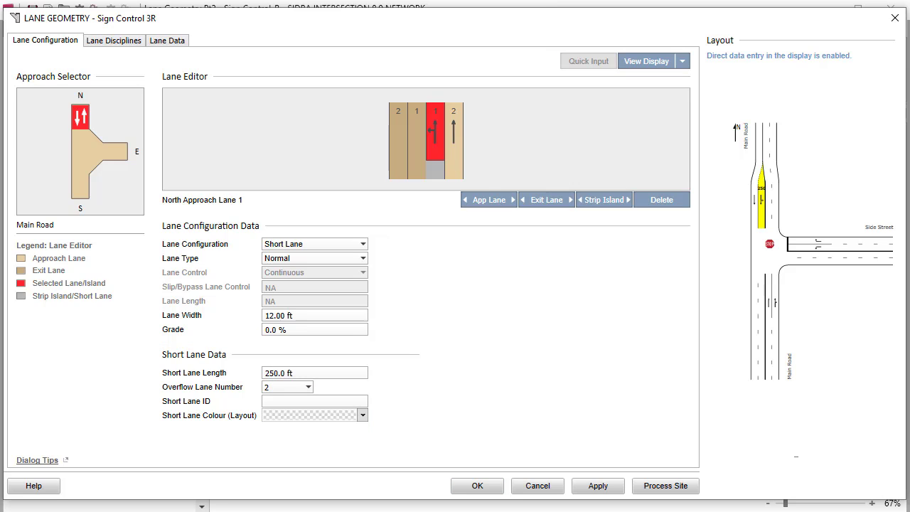
Step: Add north approach lane 3 with Lane ID TR and peach lane colour
{"action": "left_click", "coordinate": [453, 160]}
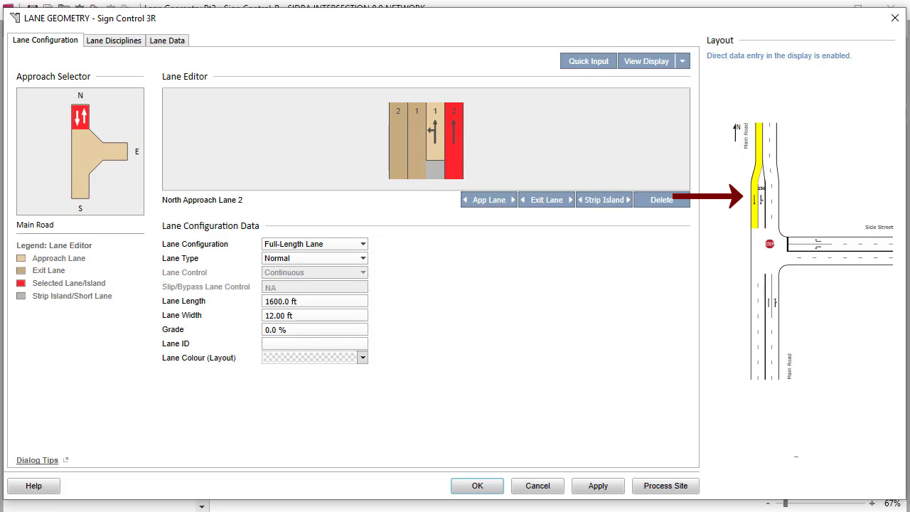
{"action": "left_click", "coordinate": [502, 203]}
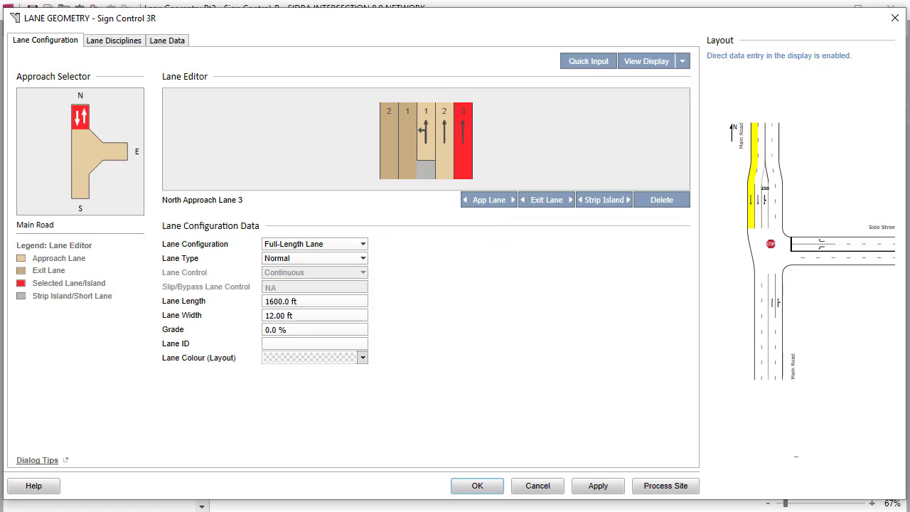
{"action": "right_click", "coordinate": [757, 215]}
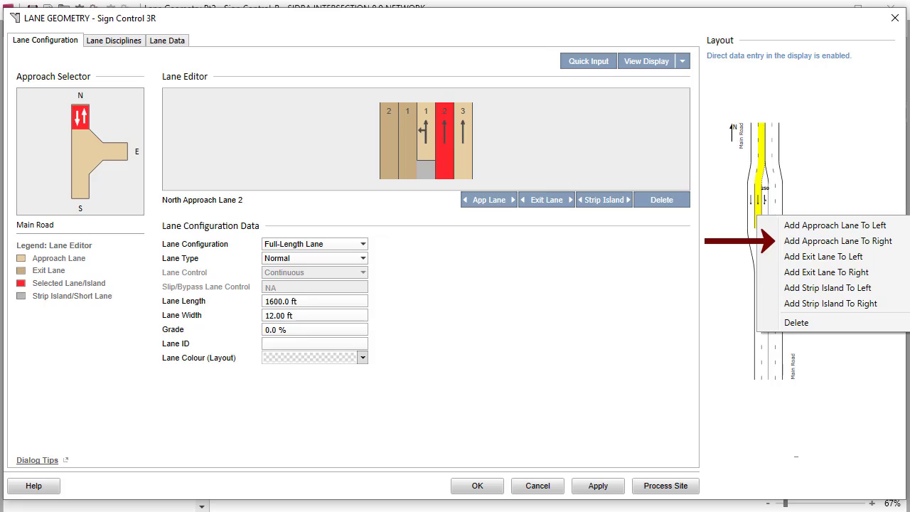
{"action": "left_click", "coordinate": [837, 241]}
{"action": "type", "text": "TR"}
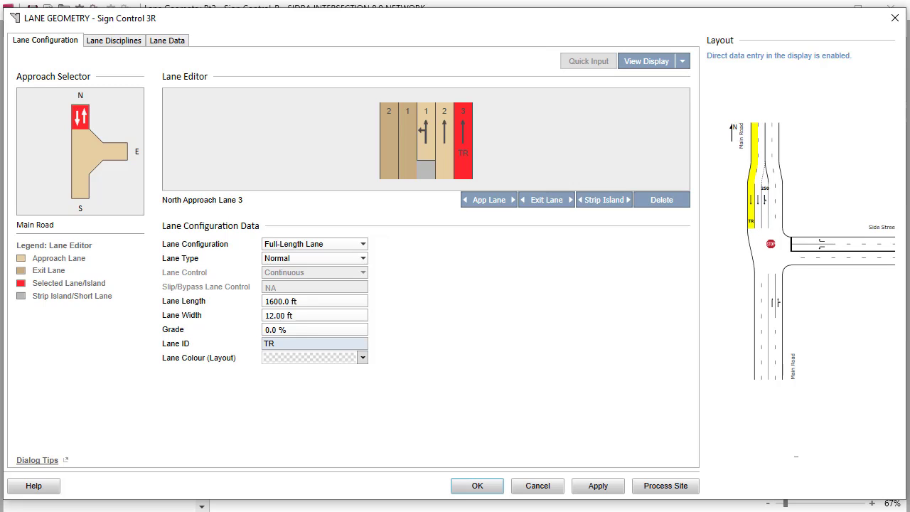
{"action": "key", "text": "Tab"}
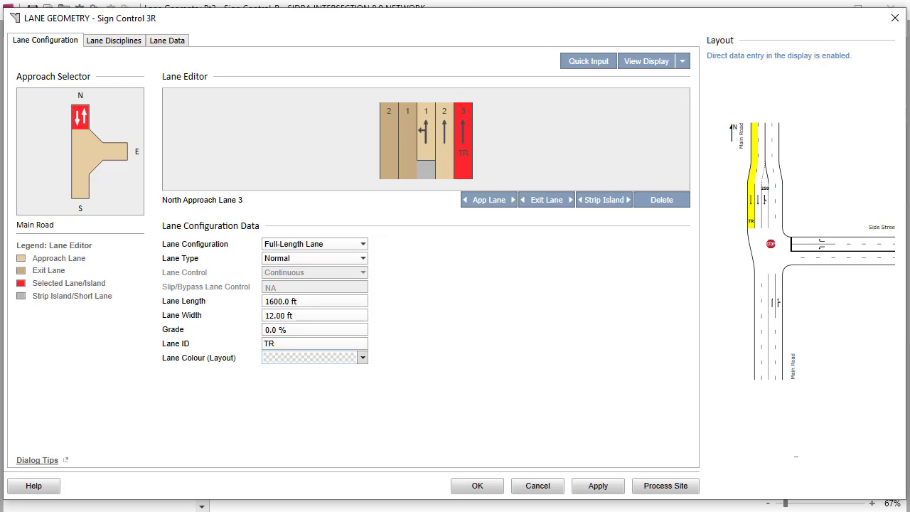
{"action": "left_click", "coordinate": [364, 361]}
{"action": "left_click", "coordinate": [376, 412]}
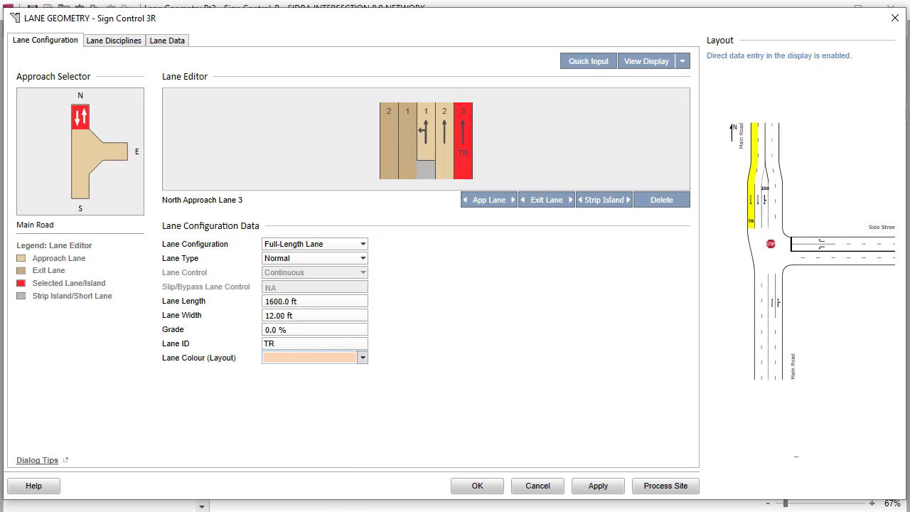
Step: Give south exit lane 2 Lane ID TR and peach colour
{"action": "left_click", "coordinate": [758, 348]}
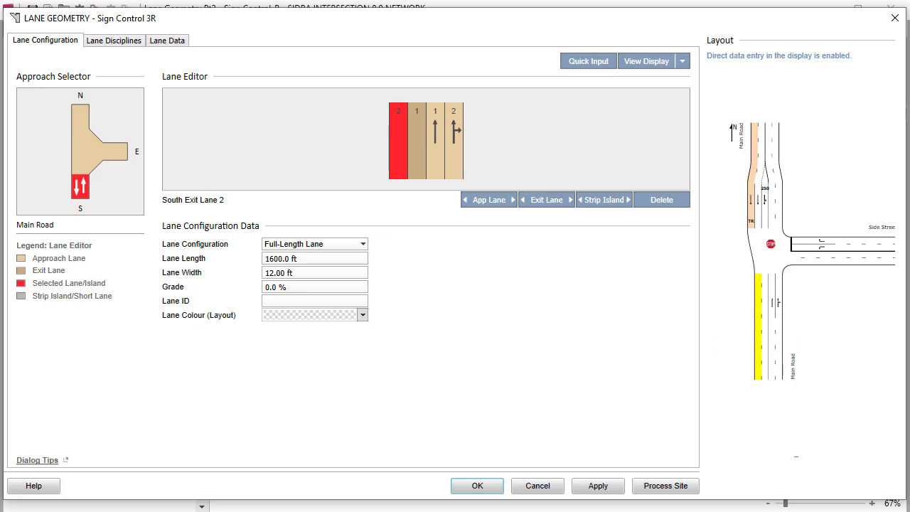
{"action": "left_click", "coordinate": [314, 300]}
{"action": "type", "text": "TR"}
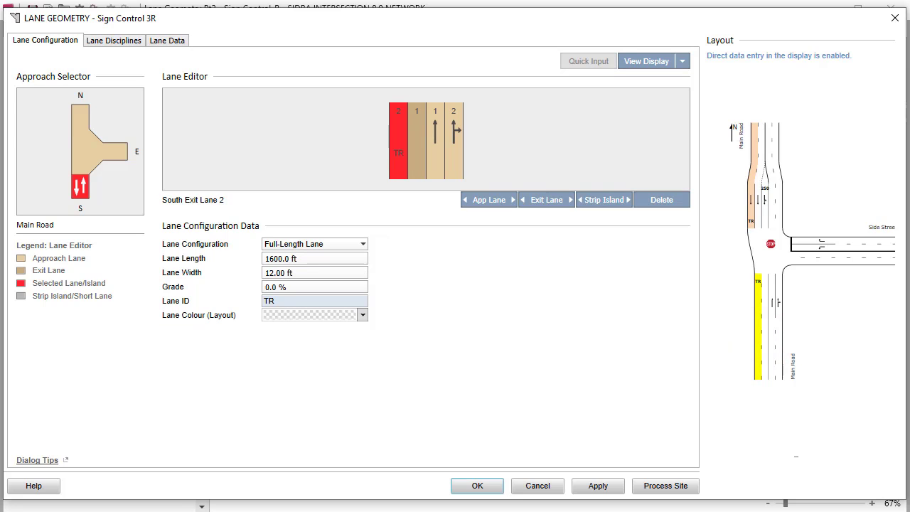
{"action": "left_click", "coordinate": [363, 315]}
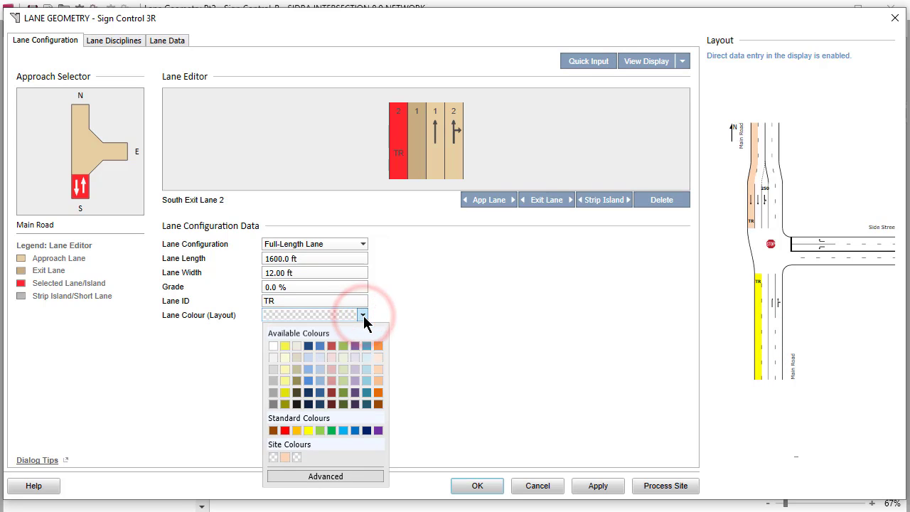
{"action": "left_click", "coordinate": [379, 368]}
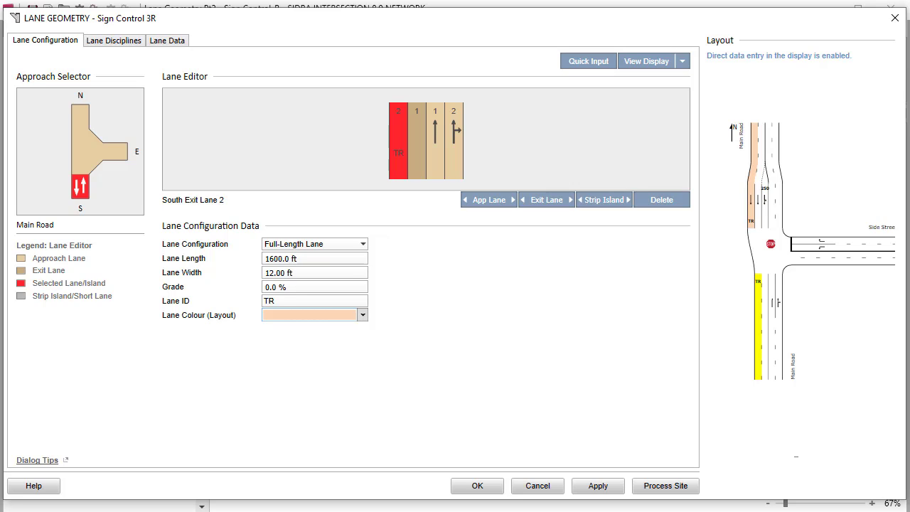
Step: Add strip islands on south and north approaches, with the north island 19 ft wide at its back
{"action": "left_click", "coordinate": [433, 168]}
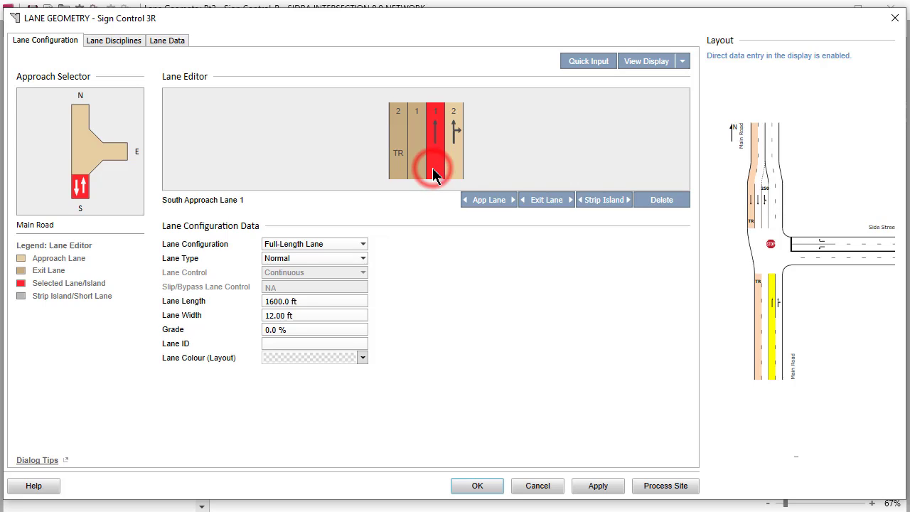
{"action": "left_click", "coordinate": [582, 202]}
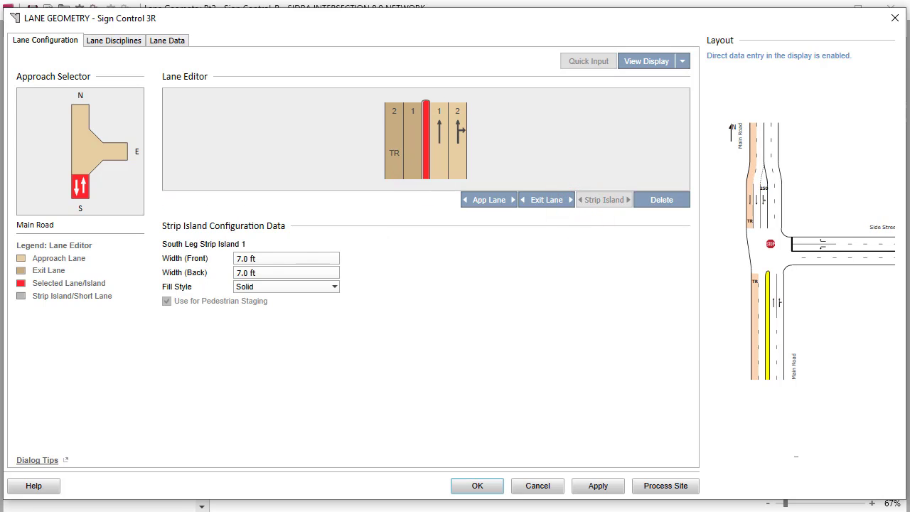
{"action": "left_click", "coordinate": [78, 115]}
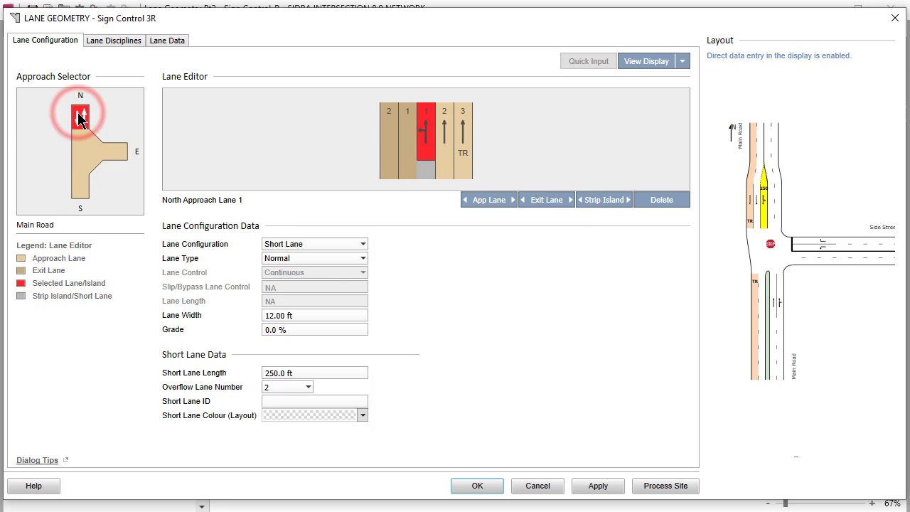
{"action": "left_click", "coordinate": [583, 200]}
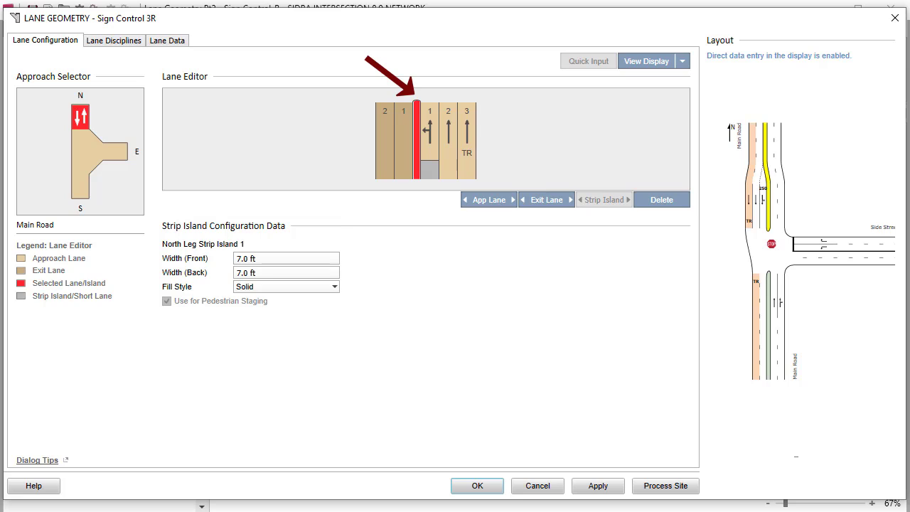
{"action": "type", "text": "19"}
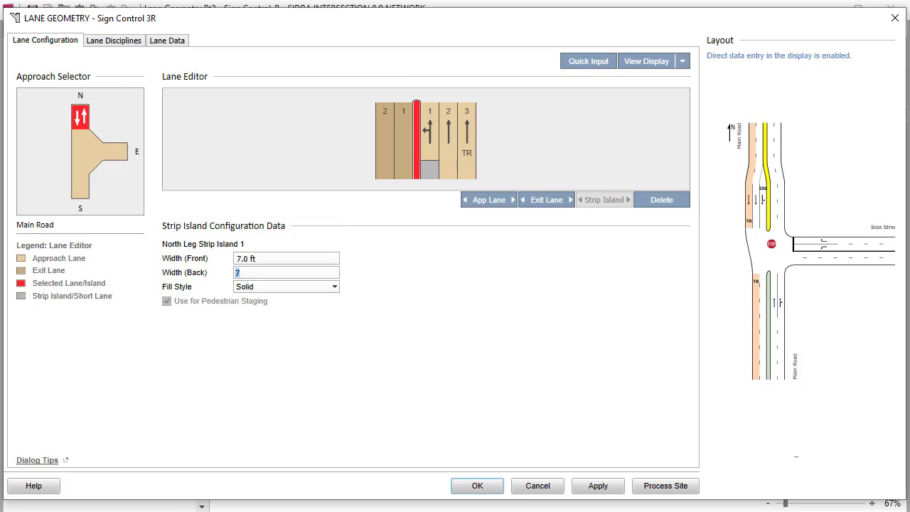
{"action": "key", "text": "Tab"}
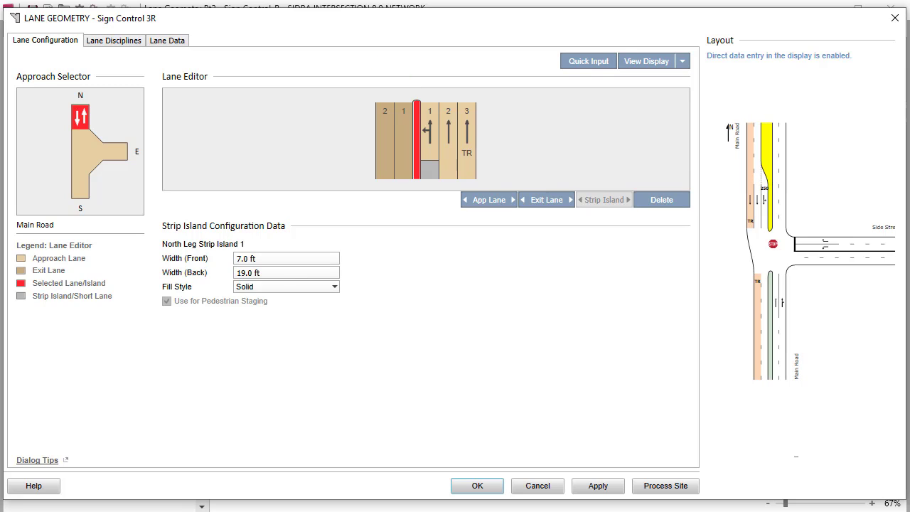
Step: Set the south strip island's front and back widths to 19 ft
{"action": "left_click", "coordinate": [79, 189]}
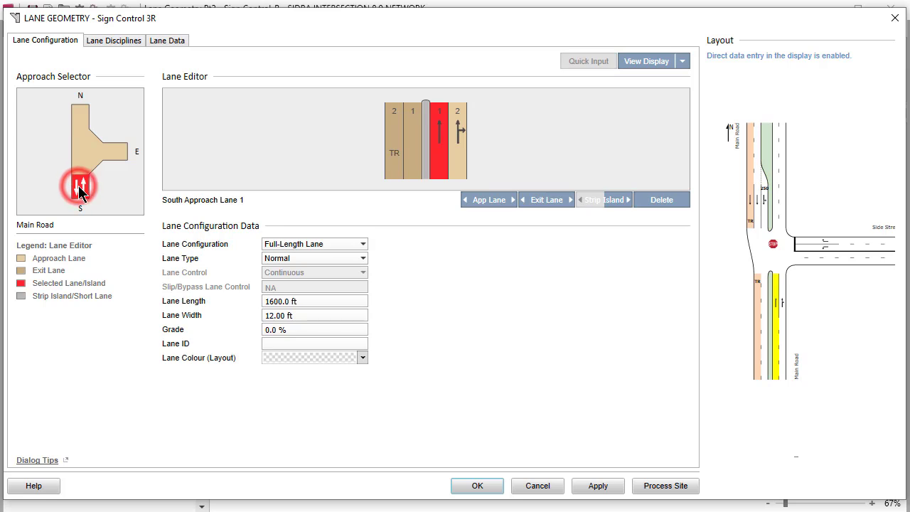
{"action": "left_click", "coordinate": [426, 174]}
{"action": "type", "text": "19"}
{"action": "key", "text": "Tab"}
{"action": "type", "text": "19"}
{"action": "key", "text": "Tab"}
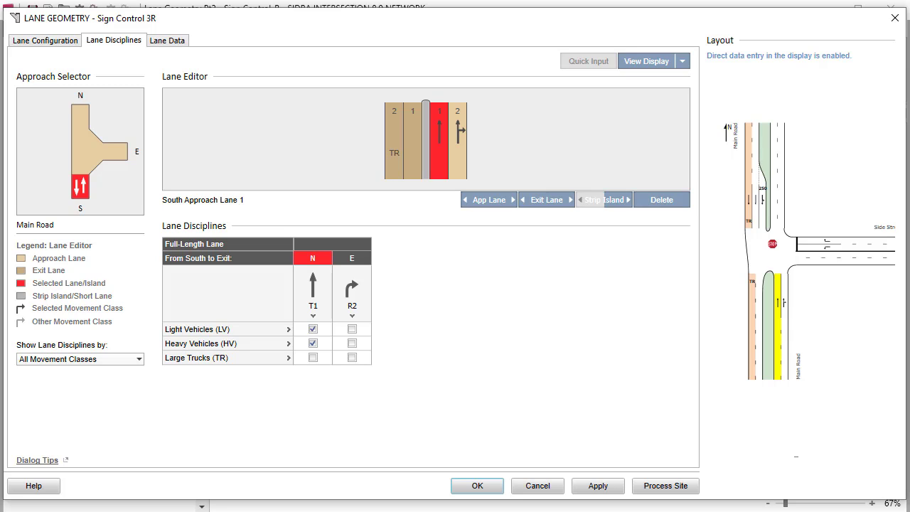
Step: Try accepting lane geometry and dismiss the warning that Large Trucks (TR) are unallocated
{"action": "left_click", "coordinate": [491, 486]}
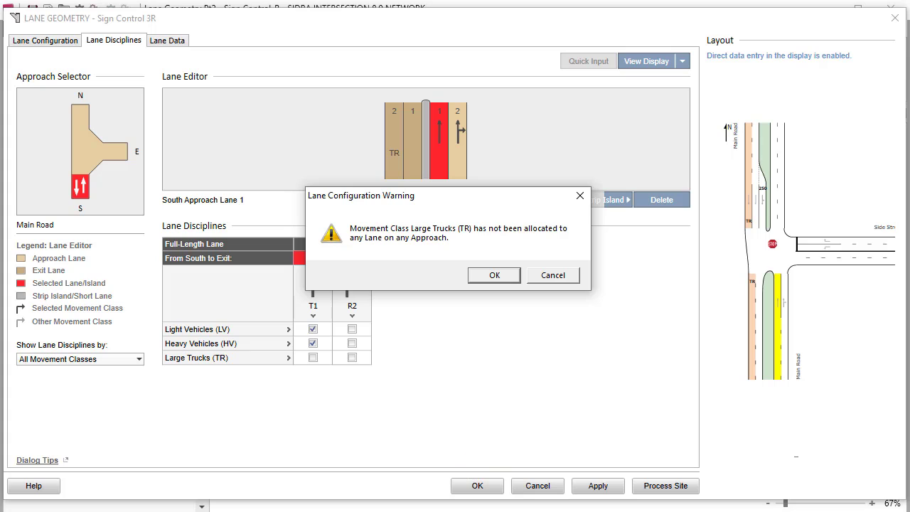
{"action": "key", "text": "Return"}
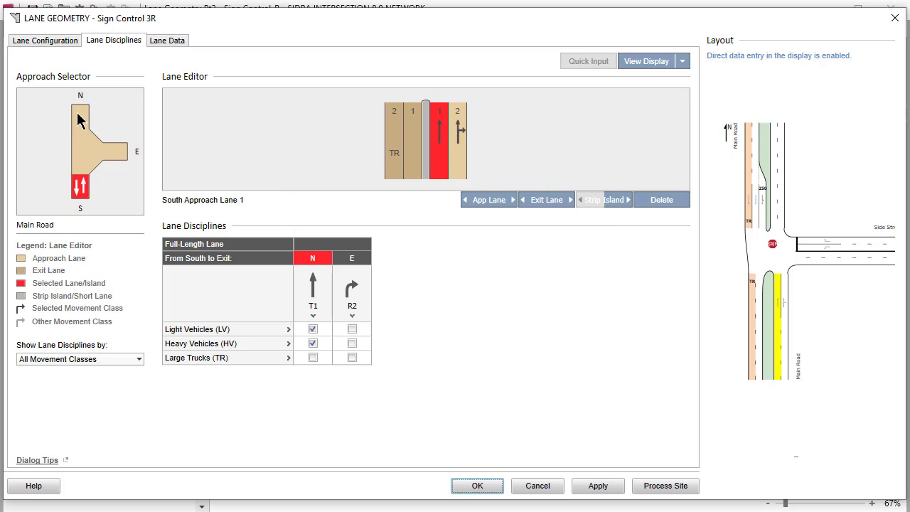
Step: Restrict north approach lane 3 to Large Trucks heading south, removing Light and Heavy Vehicles
{"action": "left_click", "coordinate": [78, 120]}
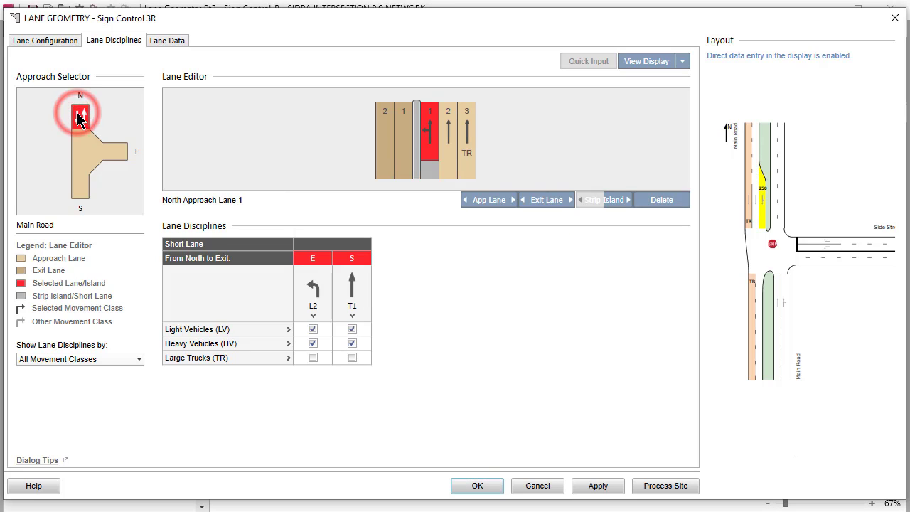
{"action": "left_click", "coordinate": [465, 165]}
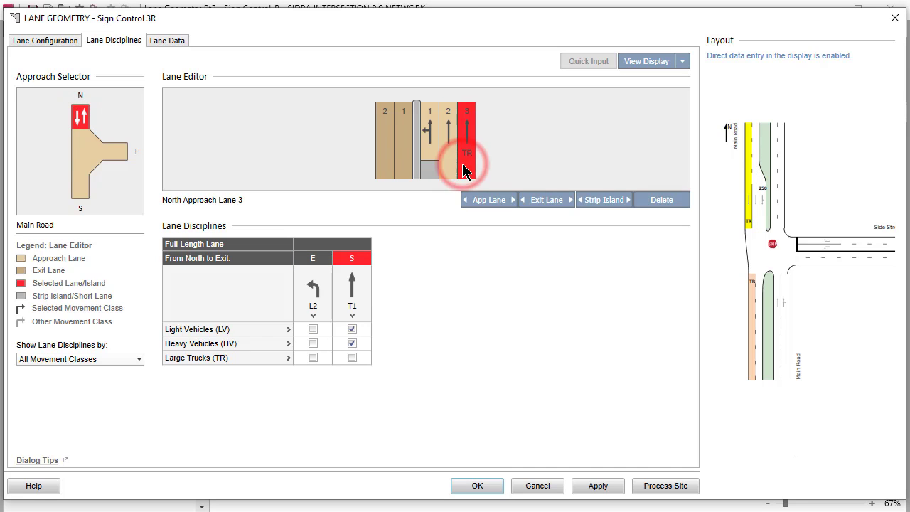
{"action": "left_click", "coordinate": [352, 358]}
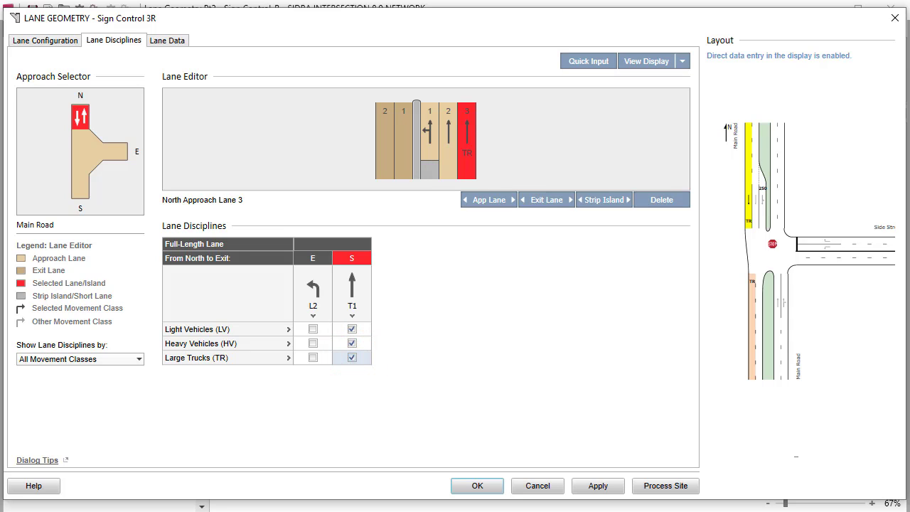
{"action": "left_click", "coordinate": [352, 330]}
{"action": "left_click", "coordinate": [352, 343]}
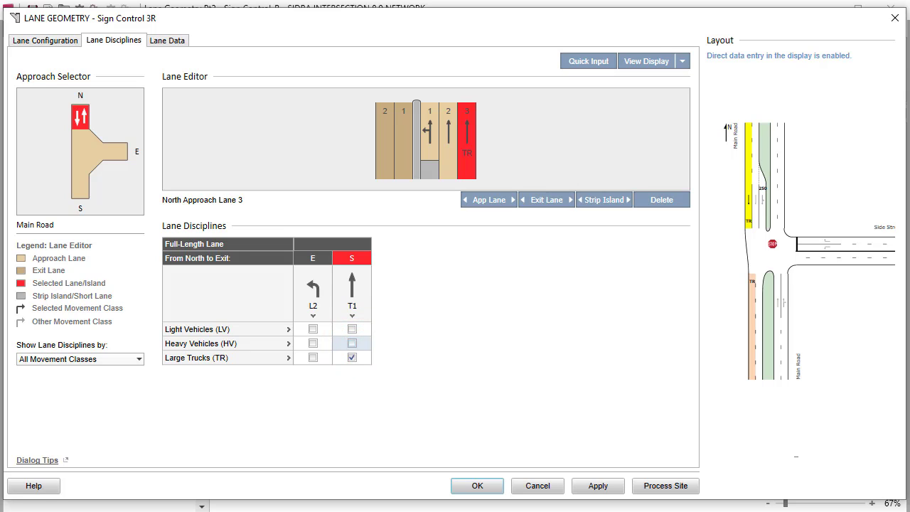
Step: Show lane disciplines by Large Trucks for the north approach
{"action": "left_click", "coordinate": [430, 135]}
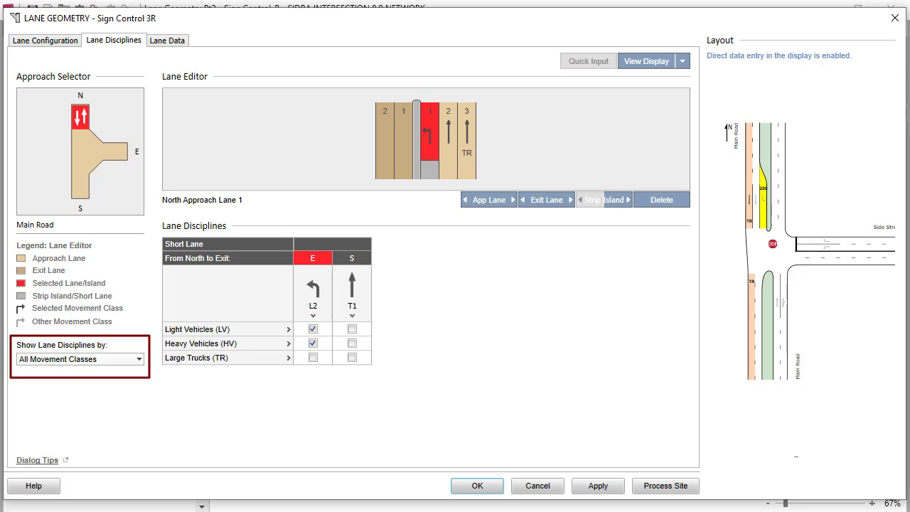
{"action": "left_click", "coordinate": [139, 361]}
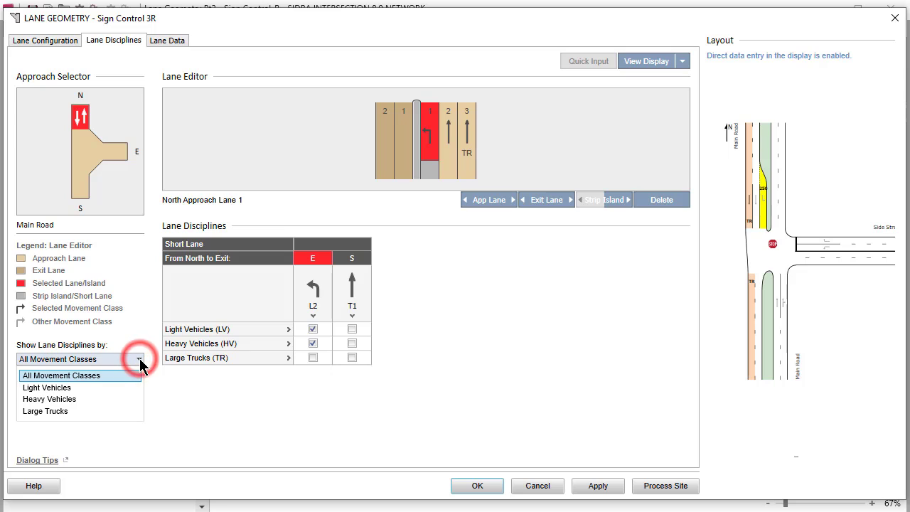
{"action": "left_click", "coordinate": [139, 415]}
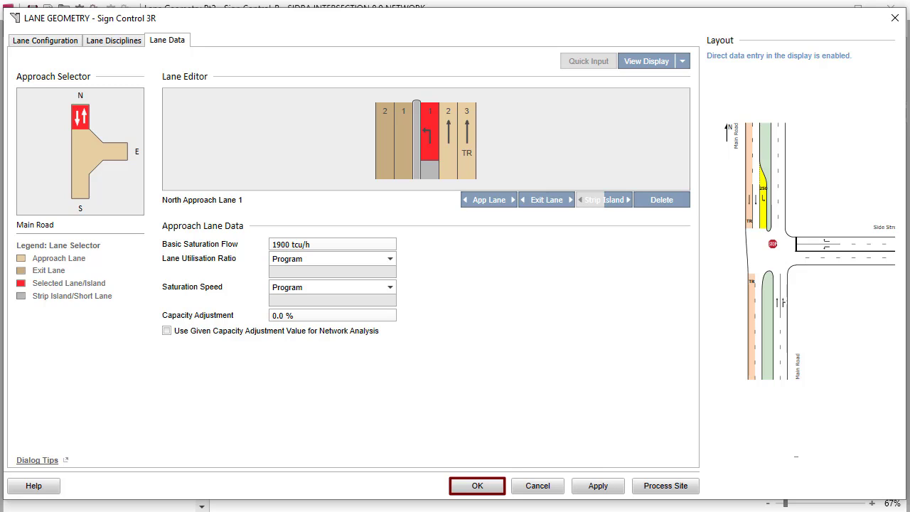
Step: Accept the lane geometry changes and close the Lane Geometry dialog
{"action": "left_click", "coordinate": [493, 487]}
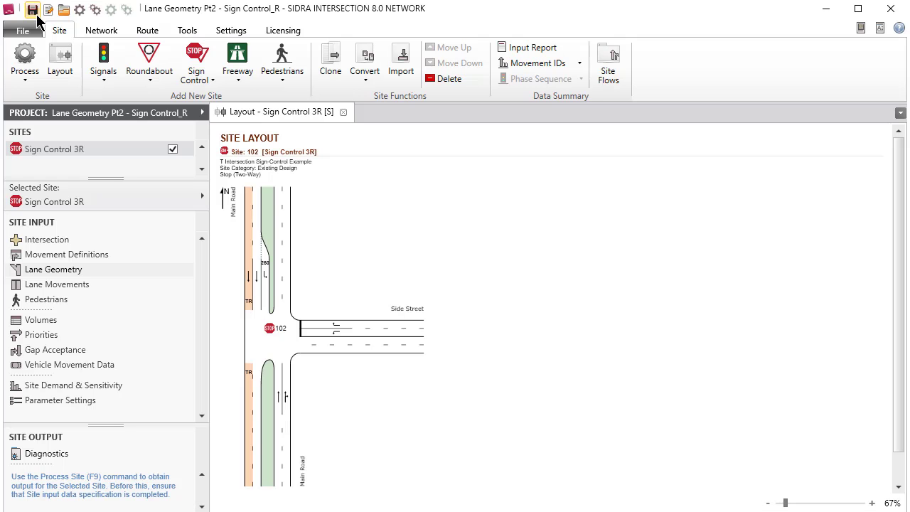
Step: Save and process the site, then dismiss Error #272 about north lane 3's zero volume
{"action": "left_click", "coordinate": [32, 10]}
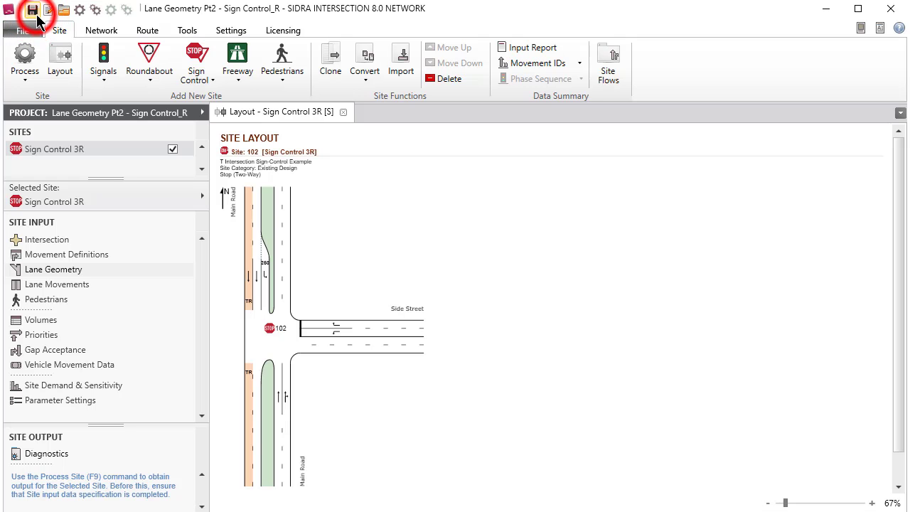
{"action": "left_click", "coordinate": [79, 10]}
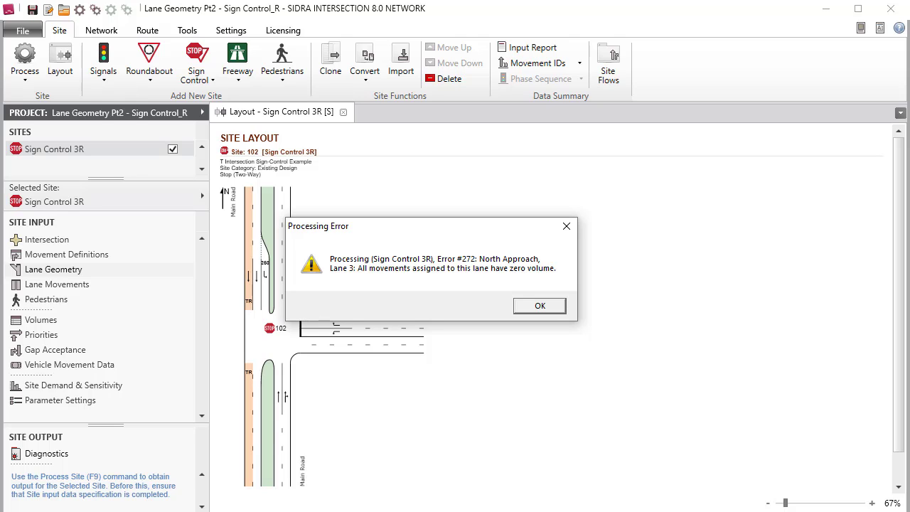
{"action": "key", "text": "Return"}
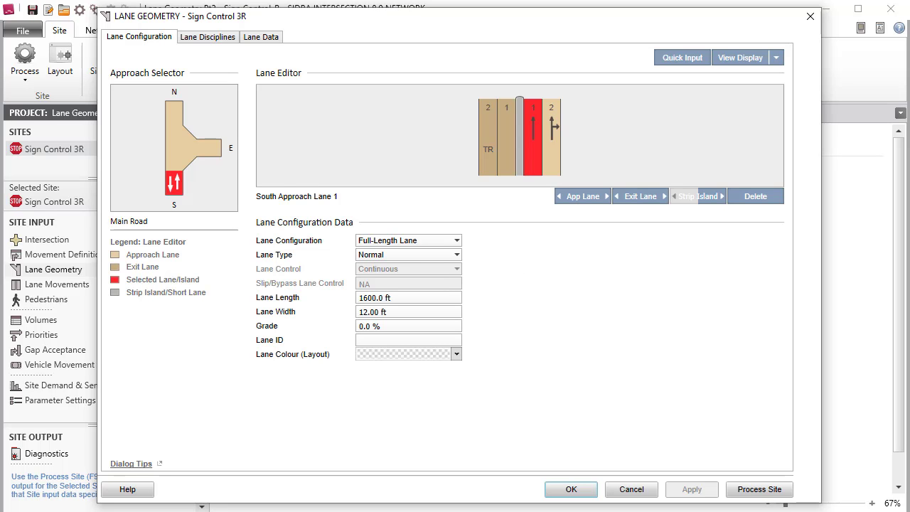